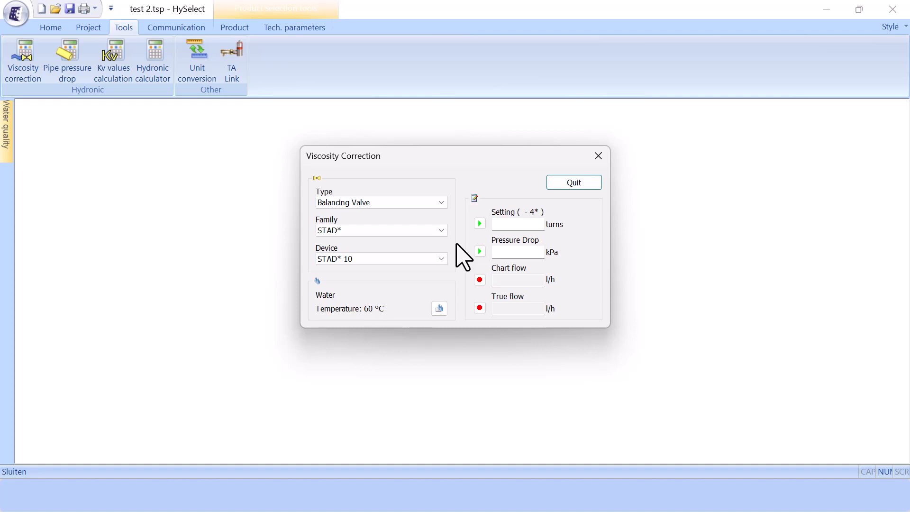
Step: Choose the STAD* 20 balancing valve as the device for the viscosity correction
{"action": "left_click", "coordinate": [441, 204]}
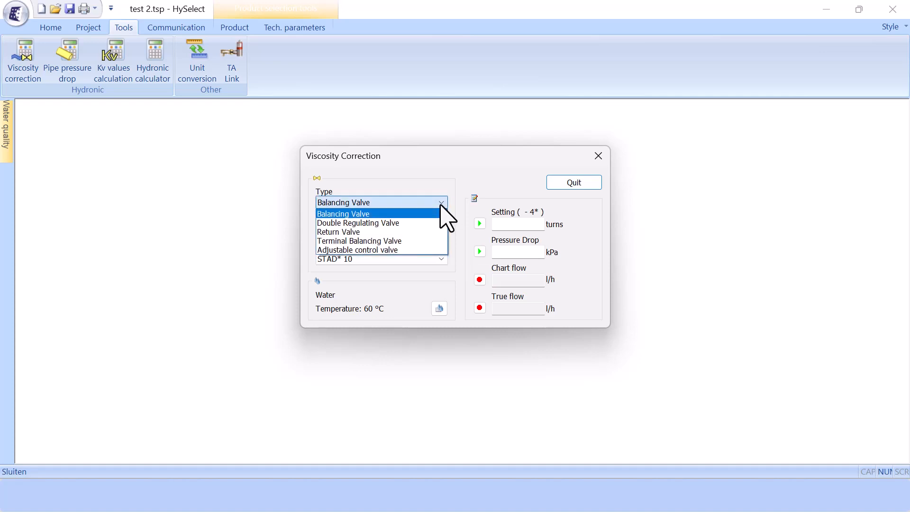
{"action": "left_click", "coordinate": [440, 206]}
{"action": "left_click", "coordinate": [437, 232]}
{"action": "left_click", "coordinate": [437, 233]}
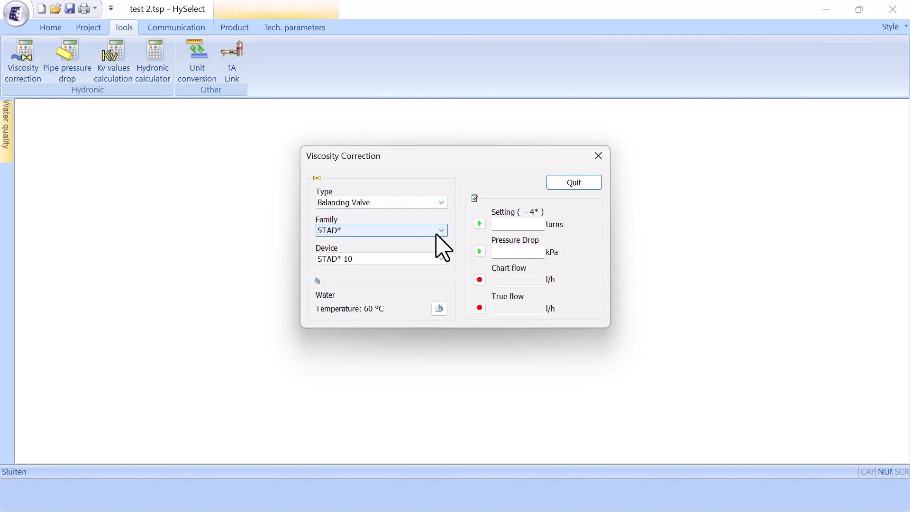
{"action": "left_click", "coordinate": [437, 261]}
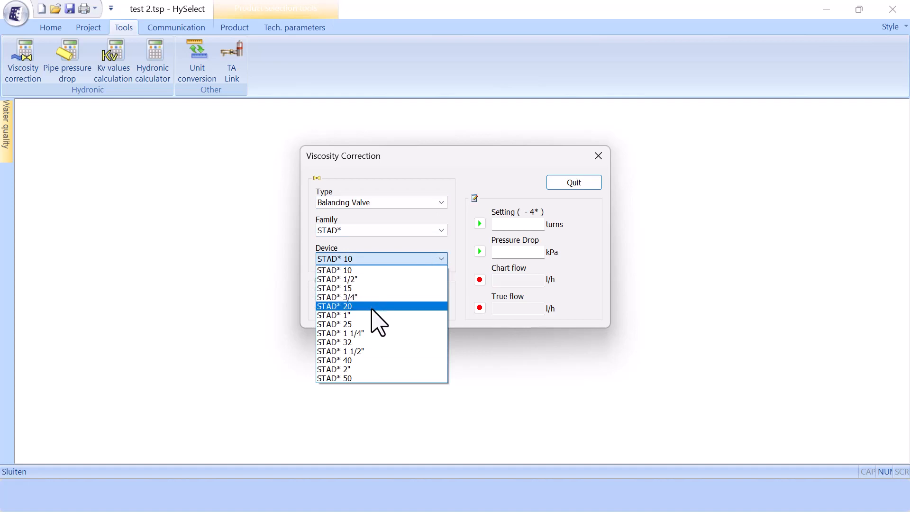
{"action": "left_click", "coordinate": [378, 307]}
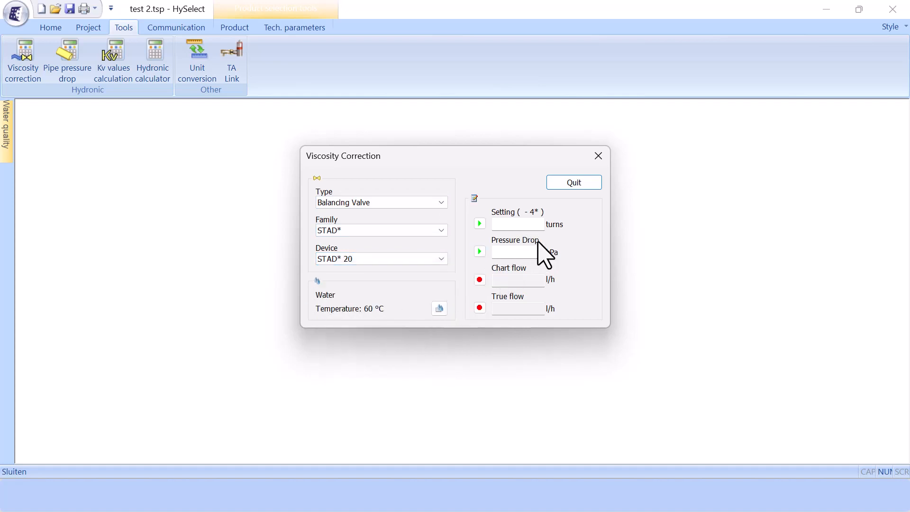
Step: Calculate the viscosity-corrected flow for a setting of 2 turns and a 10 kPa pressure drop, and close the tool
{"action": "left_click", "coordinate": [509, 224]}
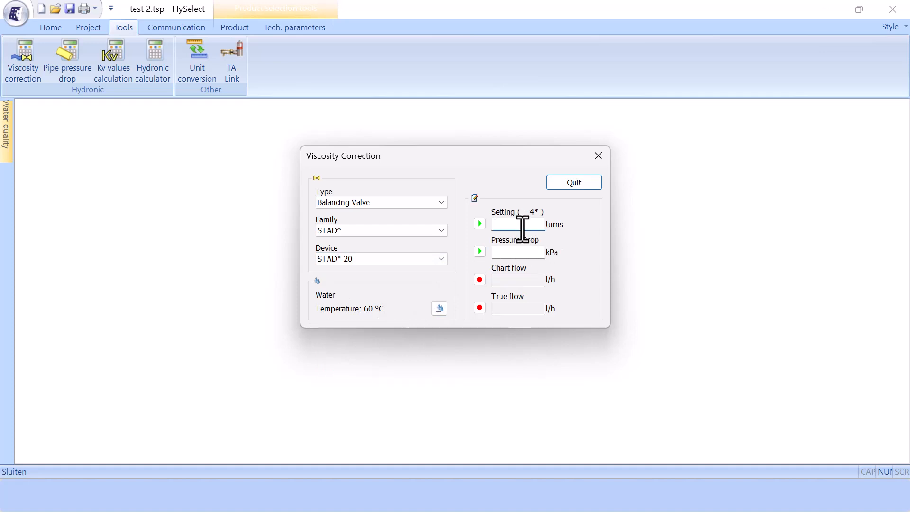
{"action": "type", "text": "2"}
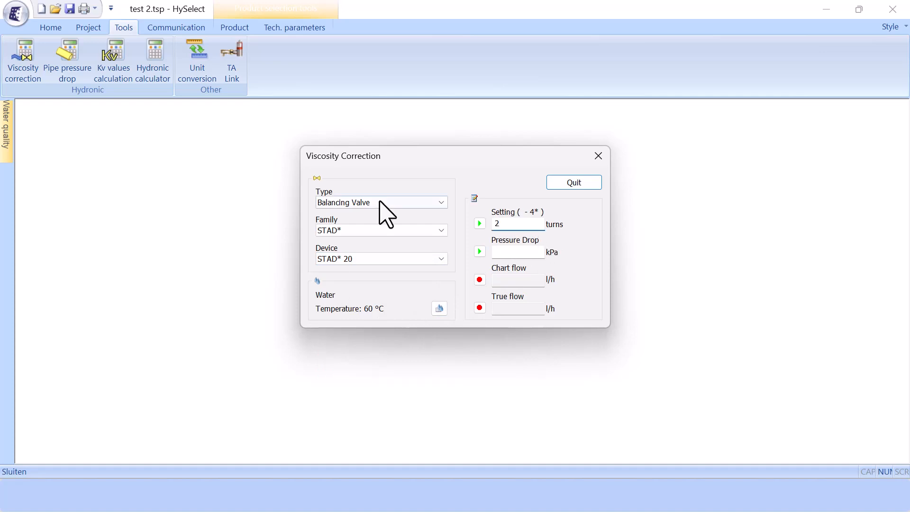
{"action": "left_click", "coordinate": [540, 253]}
{"action": "type", "text": "10"}
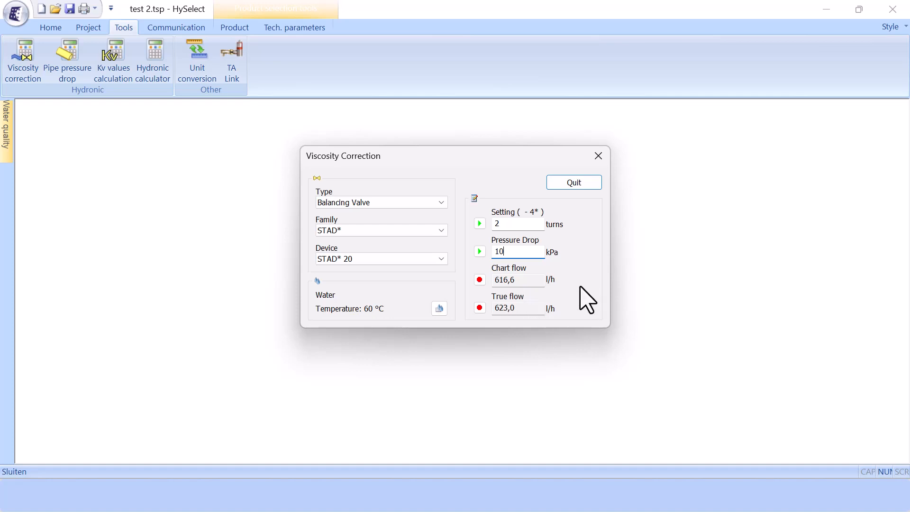
{"action": "left_click", "coordinate": [588, 188]}
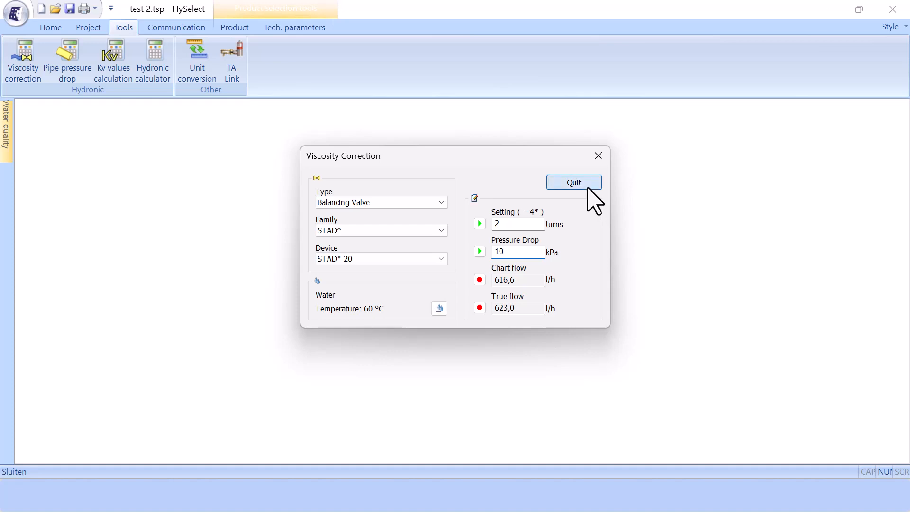
Step: Calculate pipe pressure drops for a flow of 1500 l/h in Henco Multilayer pipe
{"action": "left_click", "coordinate": [66, 71]}
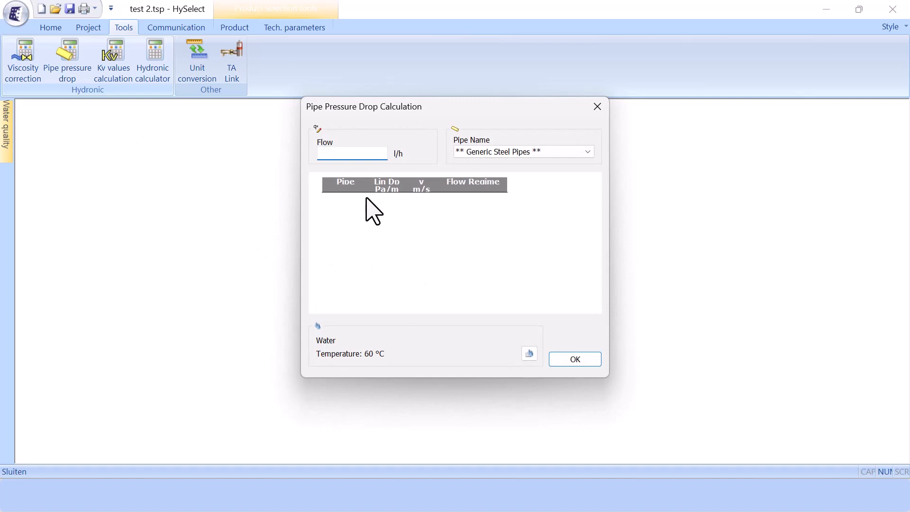
{"action": "type", "text": "1500"}
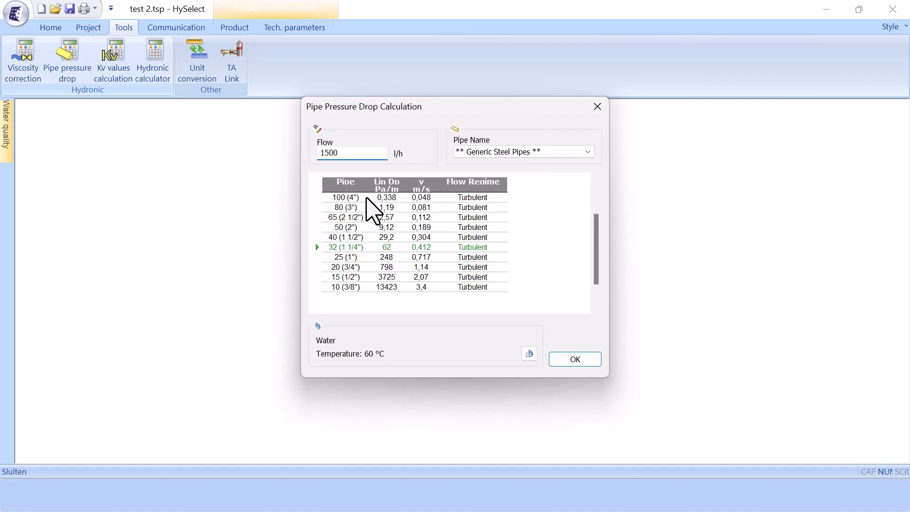
{"action": "left_click", "coordinate": [481, 152]}
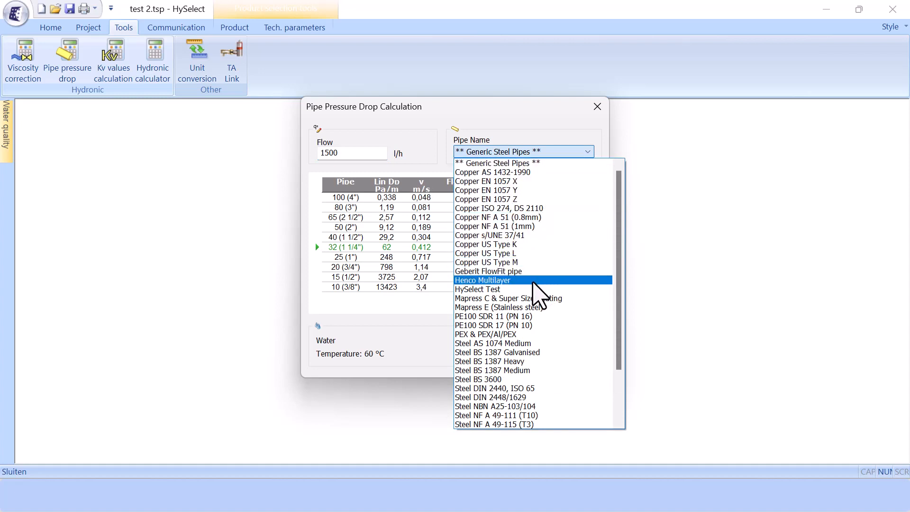
{"action": "left_click", "coordinate": [537, 294]}
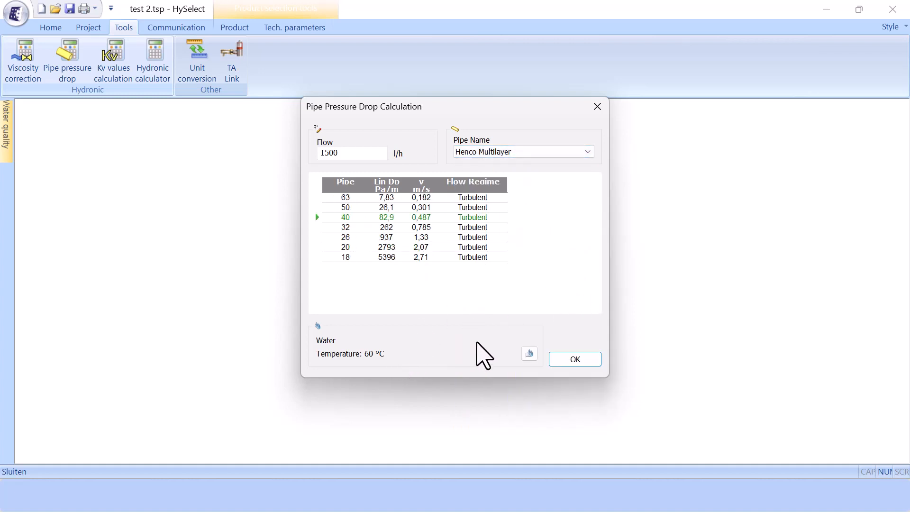
Step: Review the fluid characteristics used by the pipe pressure drop calculation without changing them, and close the calculation
{"action": "left_click", "coordinate": [527, 355]}
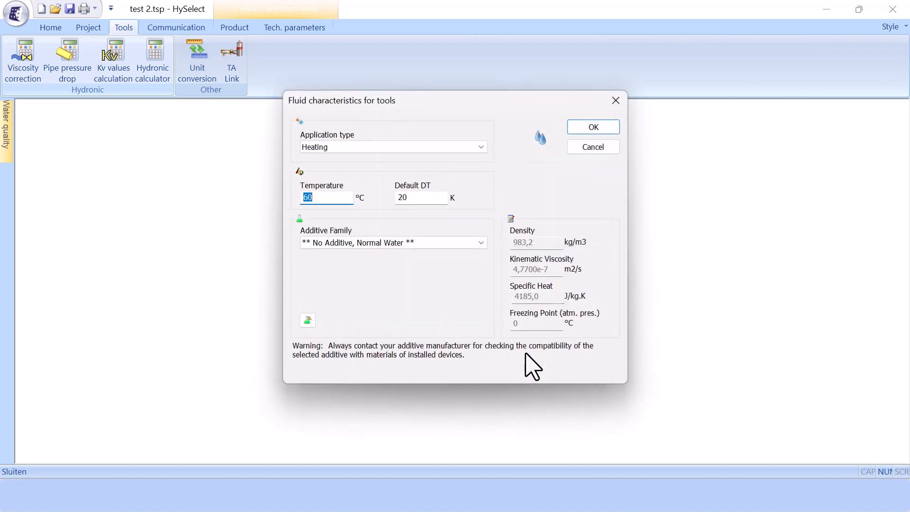
{"action": "left_click", "coordinate": [616, 101]}
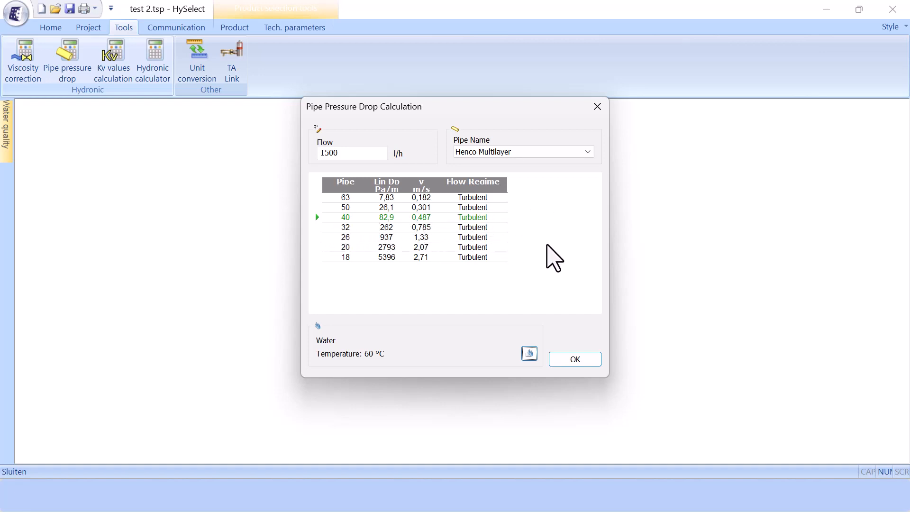
{"action": "left_click", "coordinate": [577, 359]}
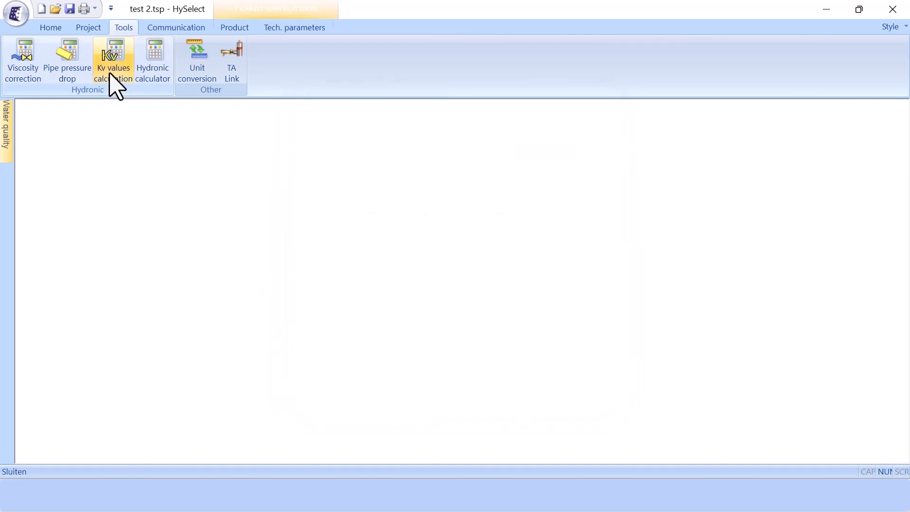
Step: Add a Kv value to the series calculation from a nominal flow of 1500 l/h and a pressure drop of 10 kPa
{"action": "left_click", "coordinate": [111, 66]}
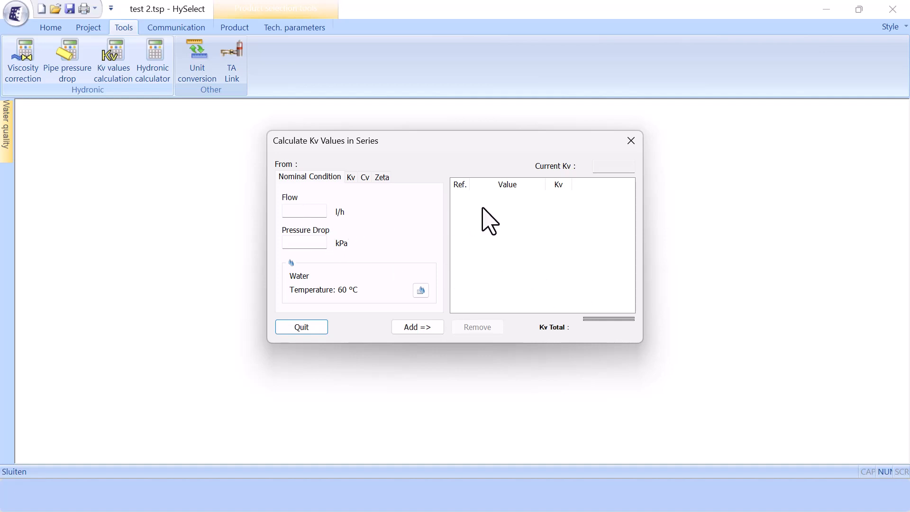
{"action": "left_click", "coordinate": [304, 211]}
{"action": "left_click", "coordinate": [298, 243]}
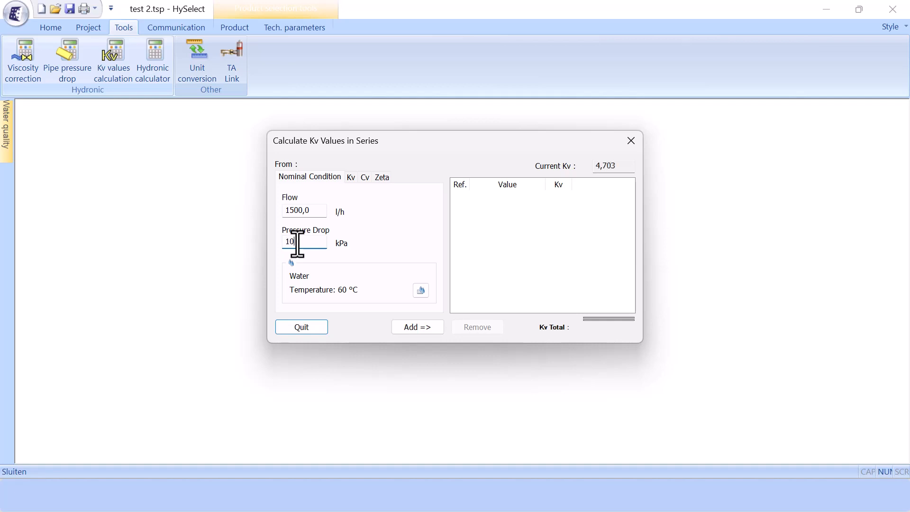
{"action": "left_click", "coordinate": [422, 327]}
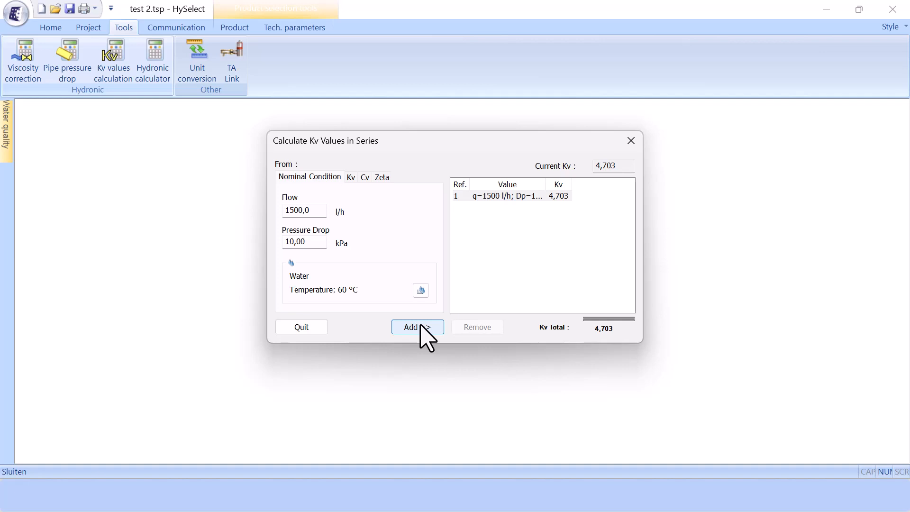
Step: Add a second element with a Kv coefficient of 10 to the series calculation
{"action": "left_click", "coordinate": [351, 178]}
{"action": "left_click", "coordinate": [304, 225]}
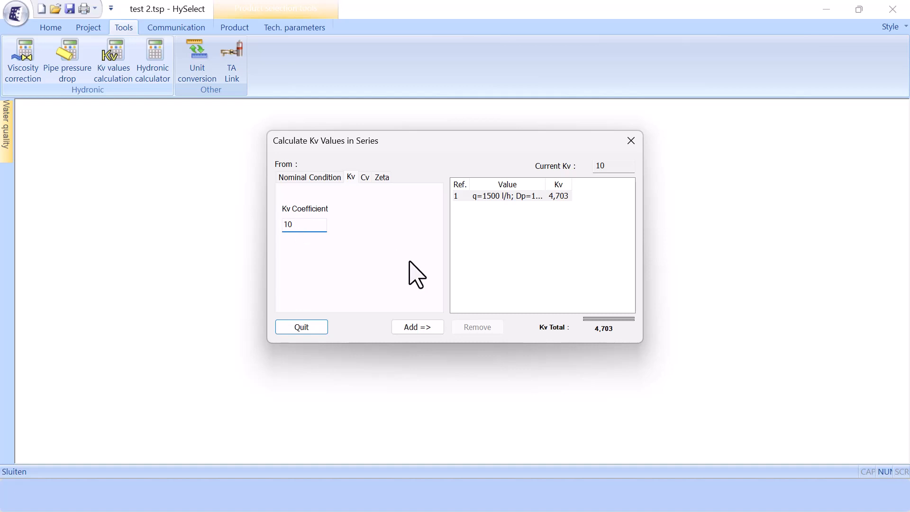
{"action": "left_click", "coordinate": [417, 327]}
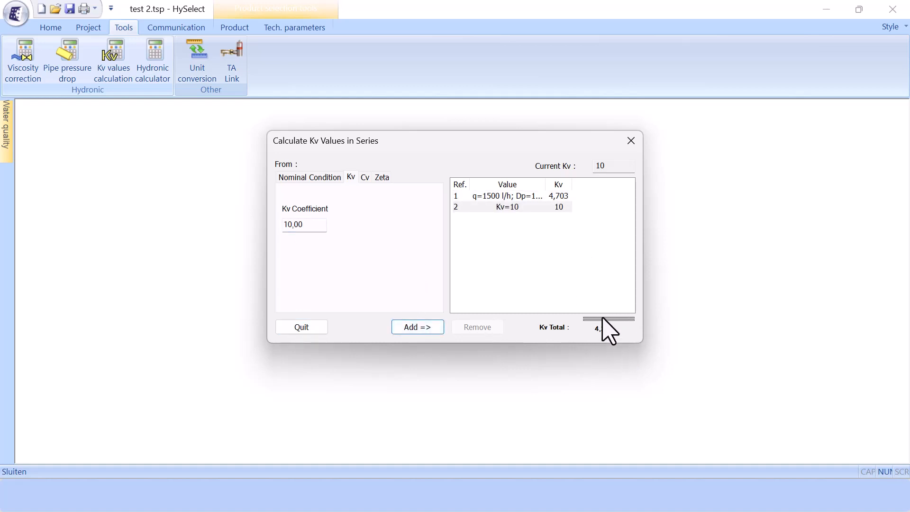
Step: Check the two series entries and the Cv and Zeta input options, and quit the Kv calculation
{"action": "left_click", "coordinate": [501, 211]}
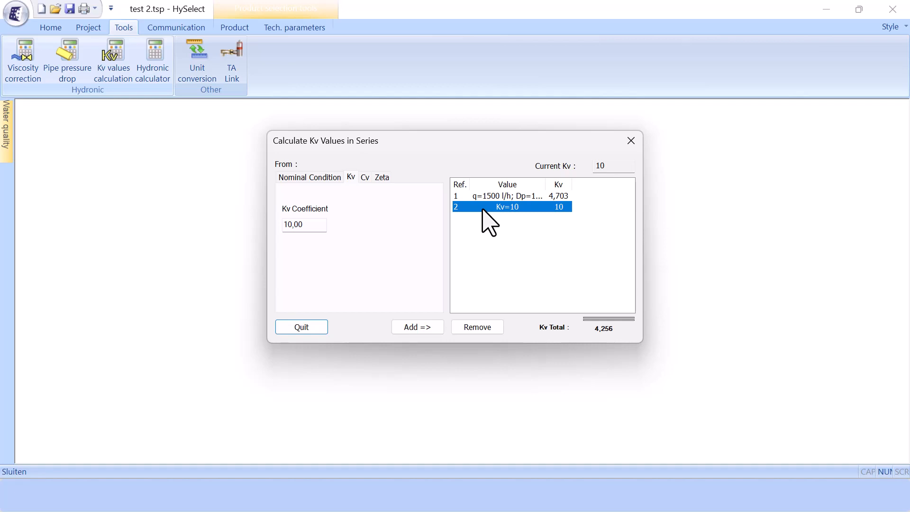
{"action": "left_click", "coordinate": [497, 198]}
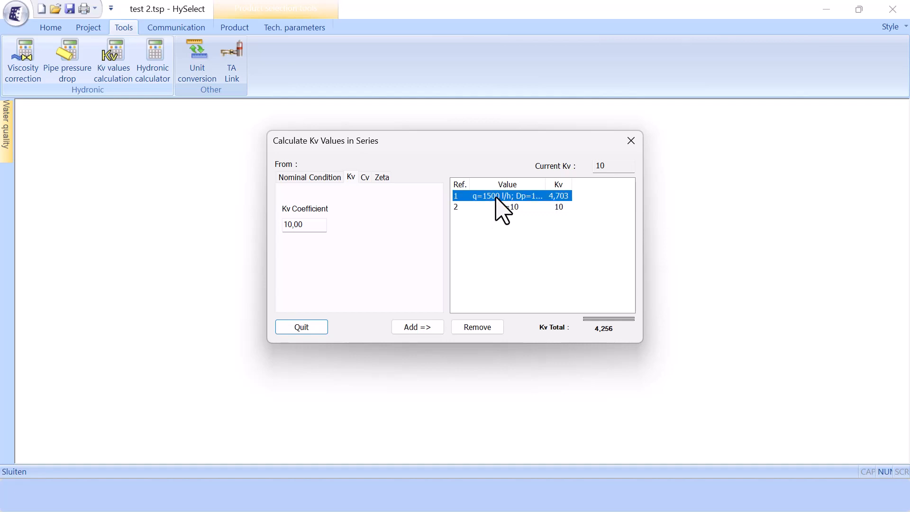
{"action": "left_click", "coordinate": [365, 179]}
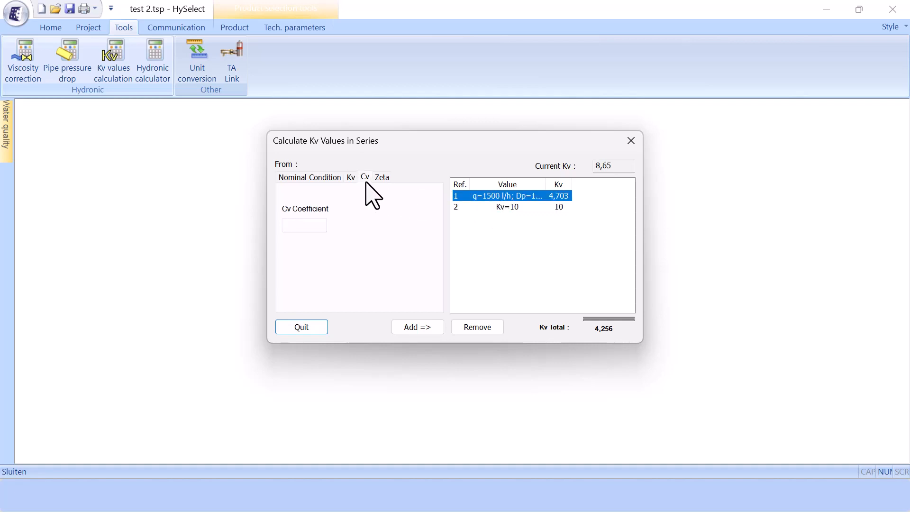
{"action": "left_click", "coordinate": [383, 179]}
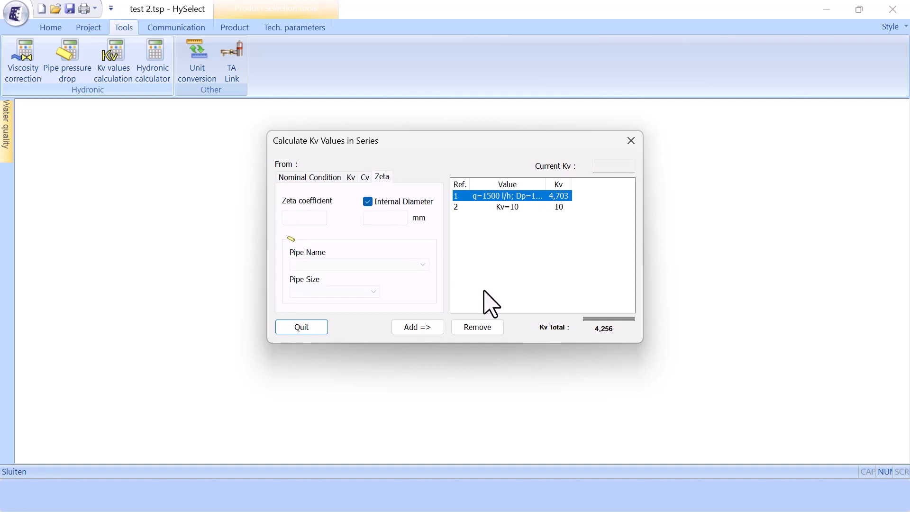
{"action": "left_click", "coordinate": [314, 331]}
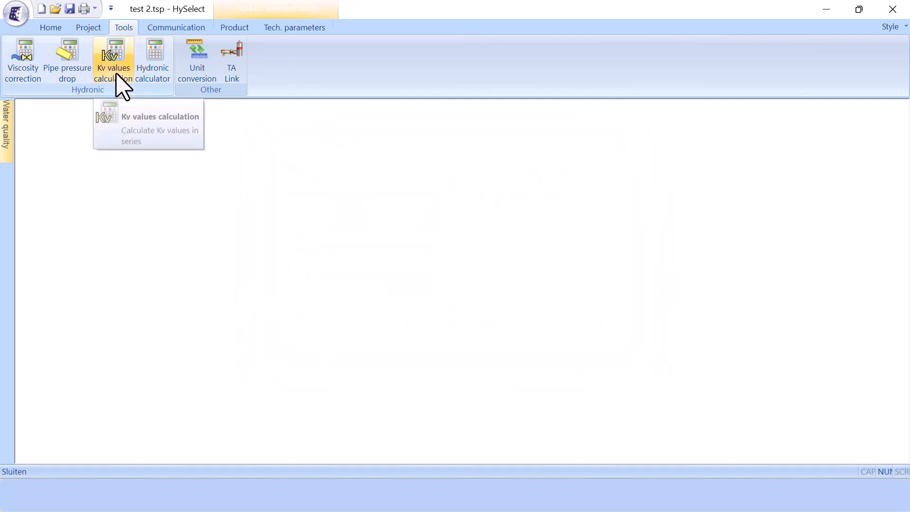
Step: Make Kv the quantity to calculate from flow and Dp in the hydronic calculator, and close it
{"action": "left_click", "coordinate": [157, 61]}
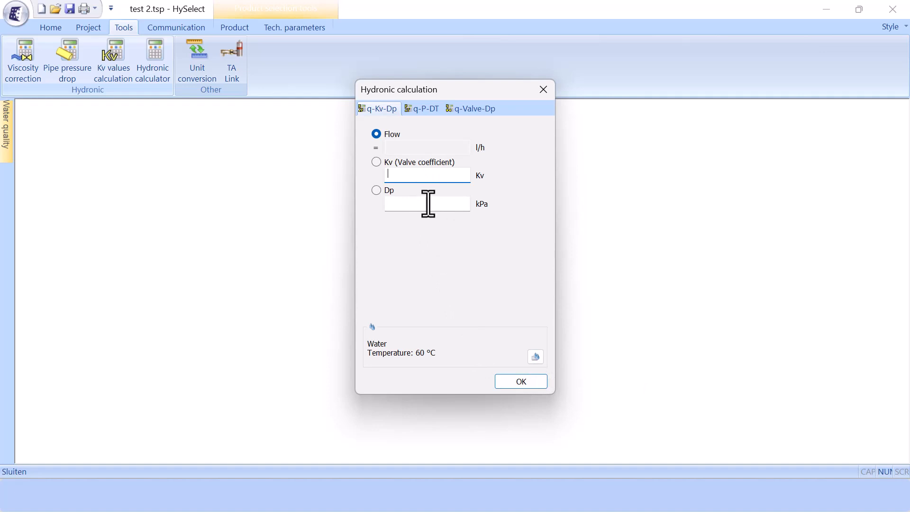
{"action": "left_click", "coordinate": [377, 163]}
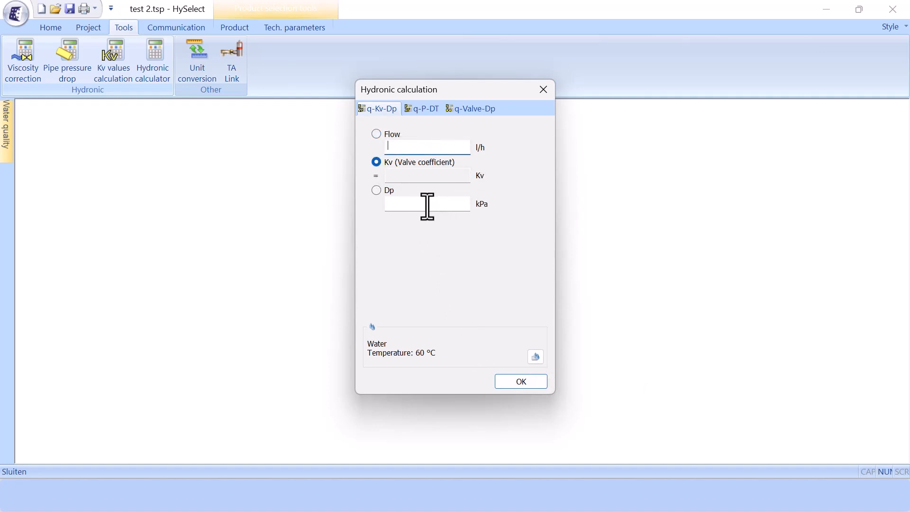
{"action": "left_click", "coordinate": [521, 381]}
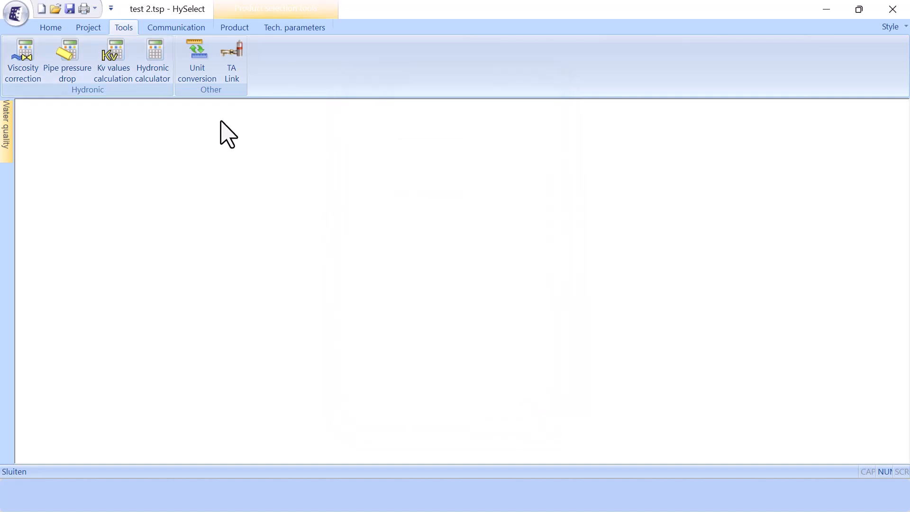
Step: Look through the physical types available for unit conversion and close the converter
{"action": "left_click", "coordinate": [195, 66]}
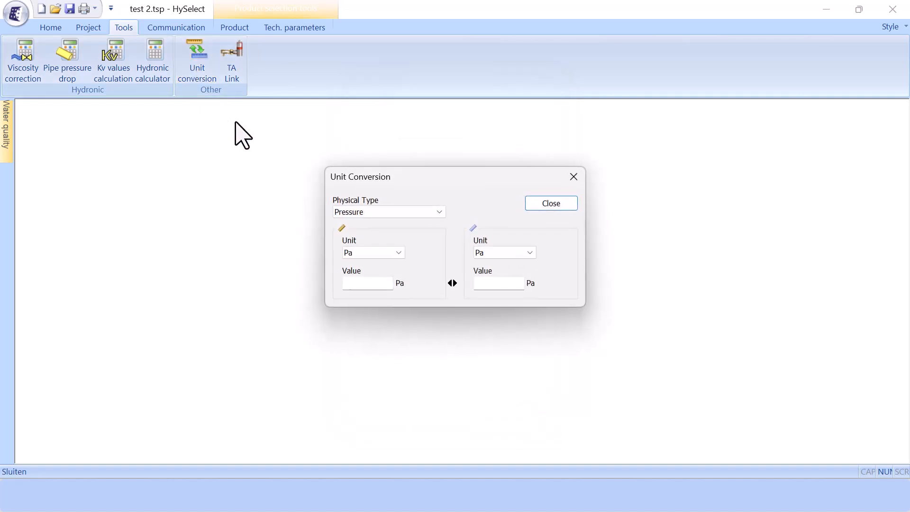
{"action": "left_click", "coordinate": [441, 212]}
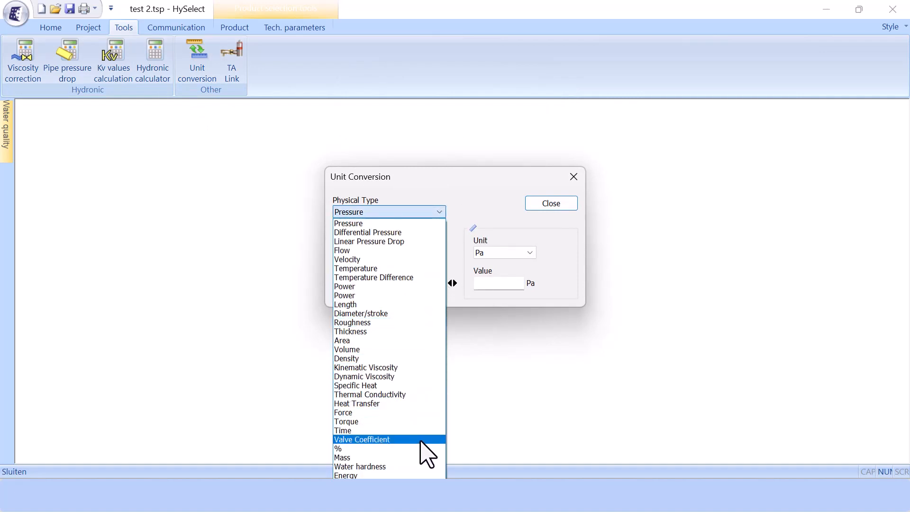
{"action": "left_click", "coordinate": [482, 430]}
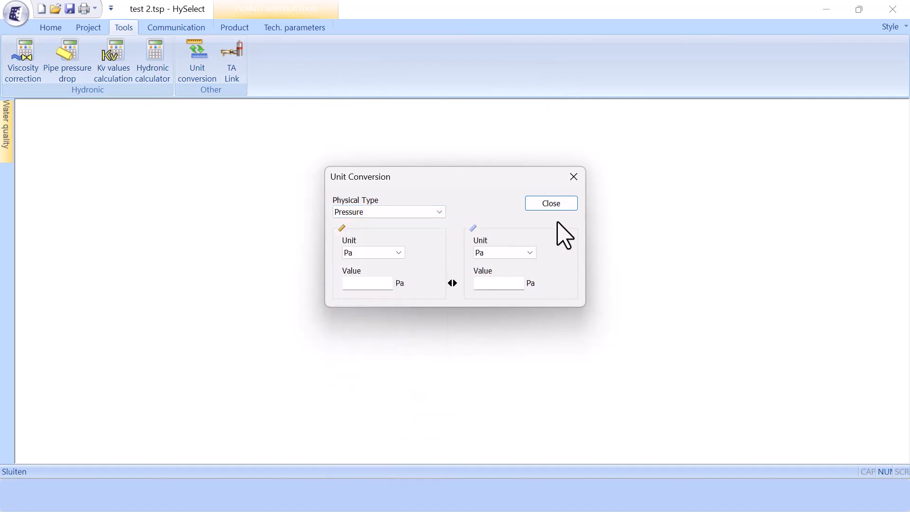
{"action": "left_click", "coordinate": [551, 204]}
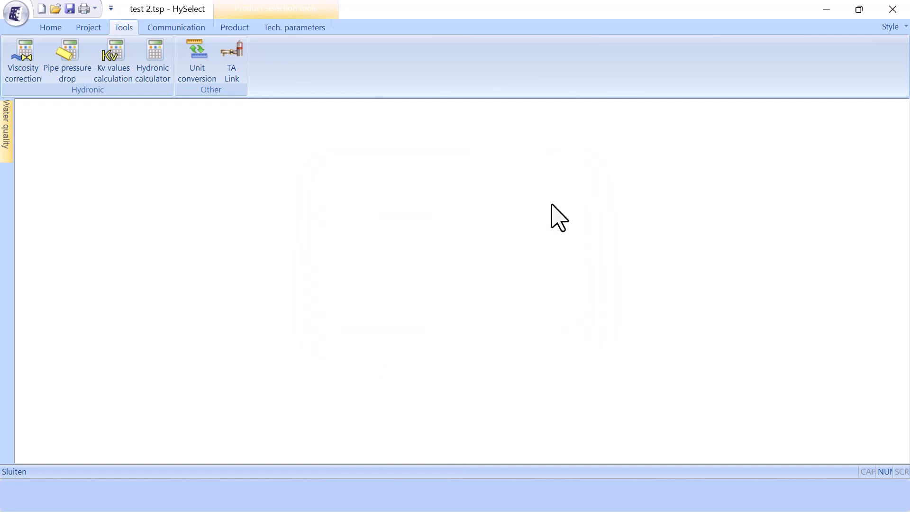
Step: Choose the STAD* 15 balancing valve for a TA Link conversion and set its setting to 2
{"action": "left_click", "coordinate": [232, 61]}
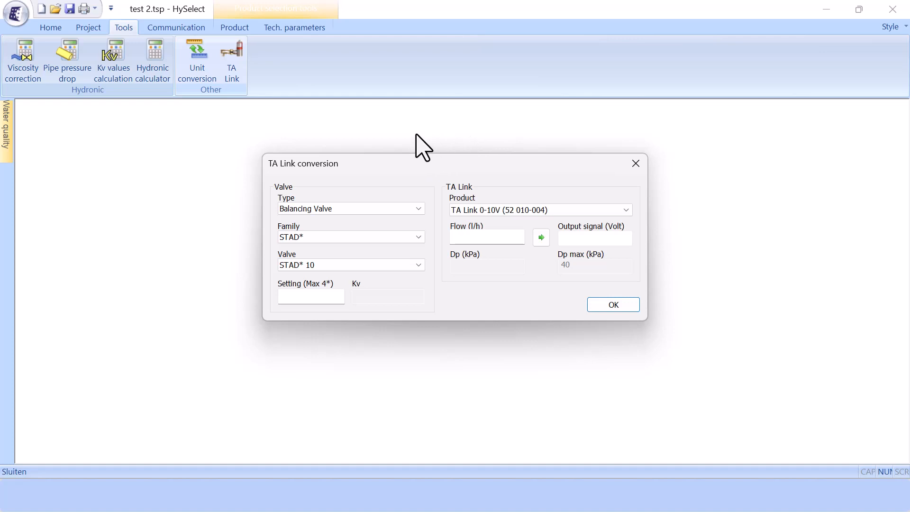
{"action": "left_click", "coordinate": [399, 265]}
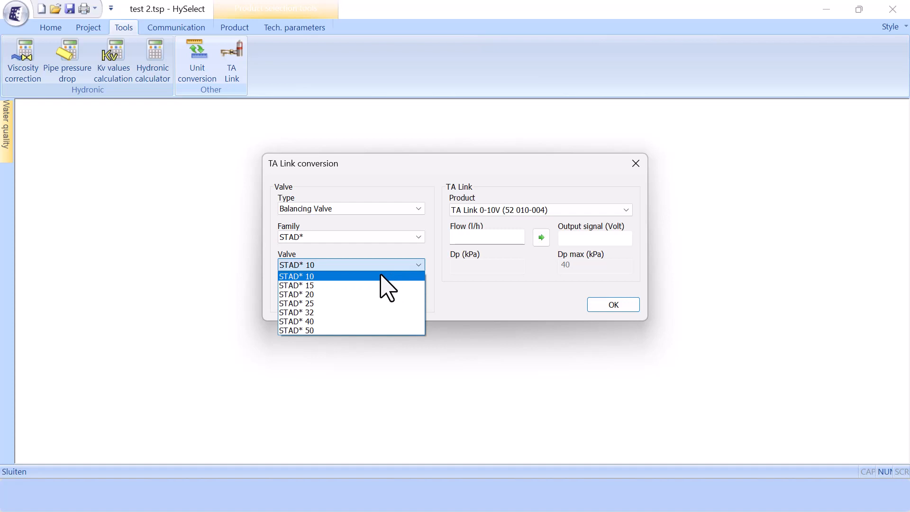
{"action": "left_click", "coordinate": [353, 286]}
{"action": "left_click", "coordinate": [324, 296]}
{"action": "type", "text": "2"}
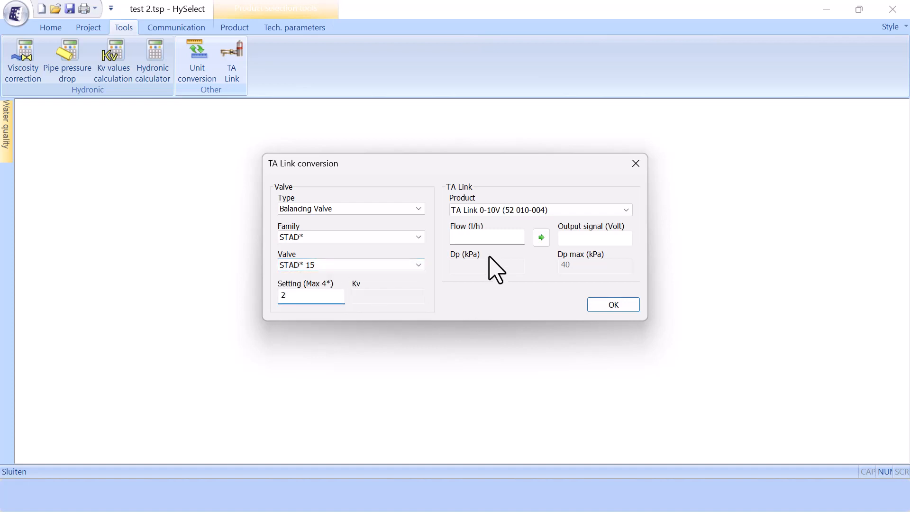
Step: Try flows of 800 and 150 l/h in the TA Link conversion for the STAD* 15 valve
{"action": "left_click", "coordinate": [490, 240]}
{"action": "type", "text": "8"}
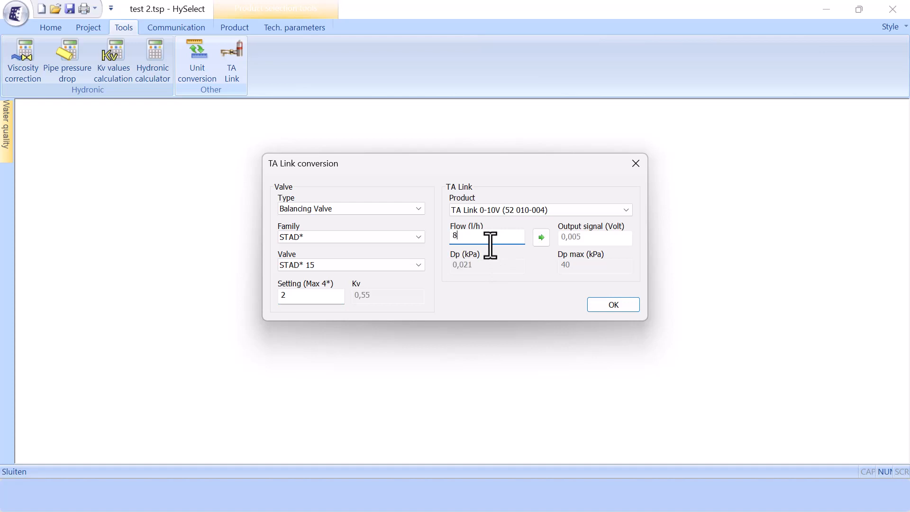
{"action": "type", "text": "00"}
{"action": "key", "text": "BackSpace"}
{"action": "left_click_drag", "start_coordinate": [477, 238], "coordinate": [441, 237]}
{"action": "key", "text": "Delete"}
{"action": "key", "text": "Delete"}
{"action": "type", "text": "150"}
Step: Set the TA Link conversion flow to 300 l/h, and close the conversion after checking the available TA Link products
{"action": "double_click", "coordinate": [483, 237]}
{"action": "left_click_drag", "start_coordinate": [481, 238], "coordinate": [427, 241]}
{"action": "key", "text": "Delete"}
{"action": "key", "text": "Delete"}
{"action": "key", "text": "Delete"}
{"action": "type", "text": "300"}
{"action": "left_click", "coordinate": [627, 210]}
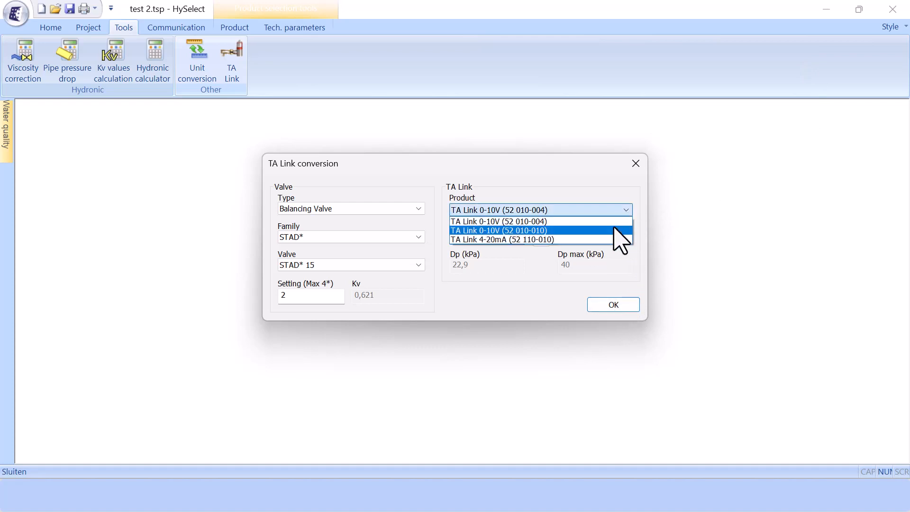
{"action": "left_click", "coordinate": [617, 303]}
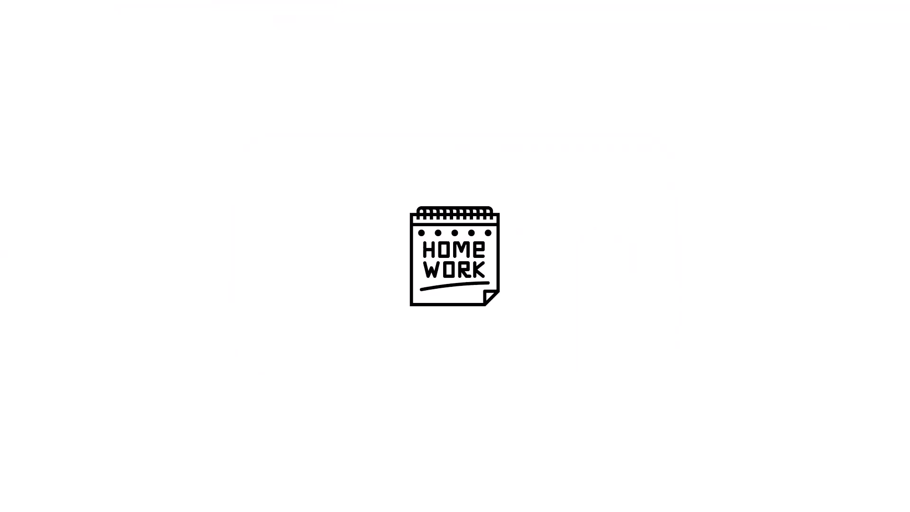